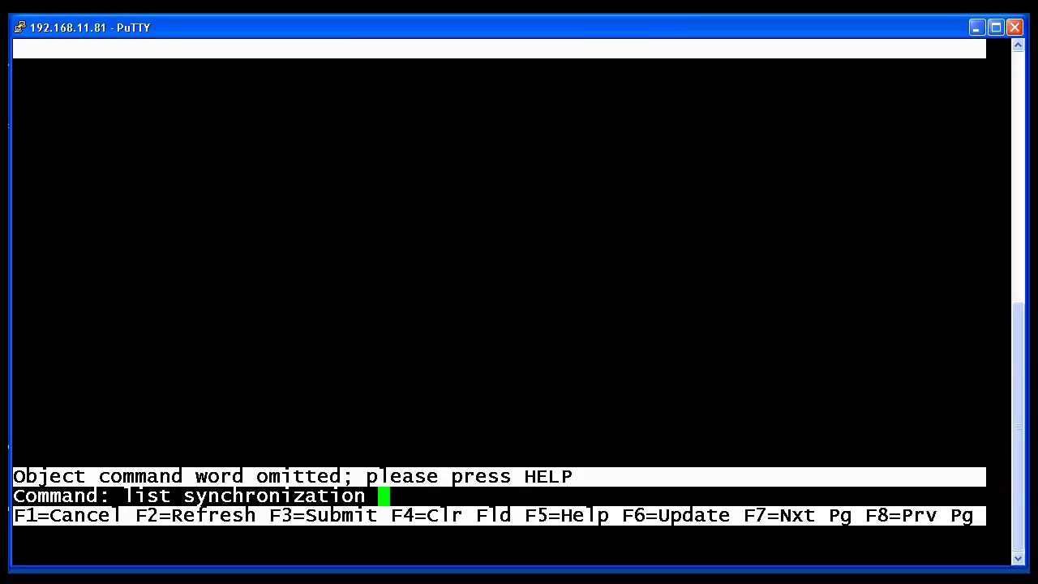
List the synchronization settings of the media gateways with list synchronization media-gateway
type("med")
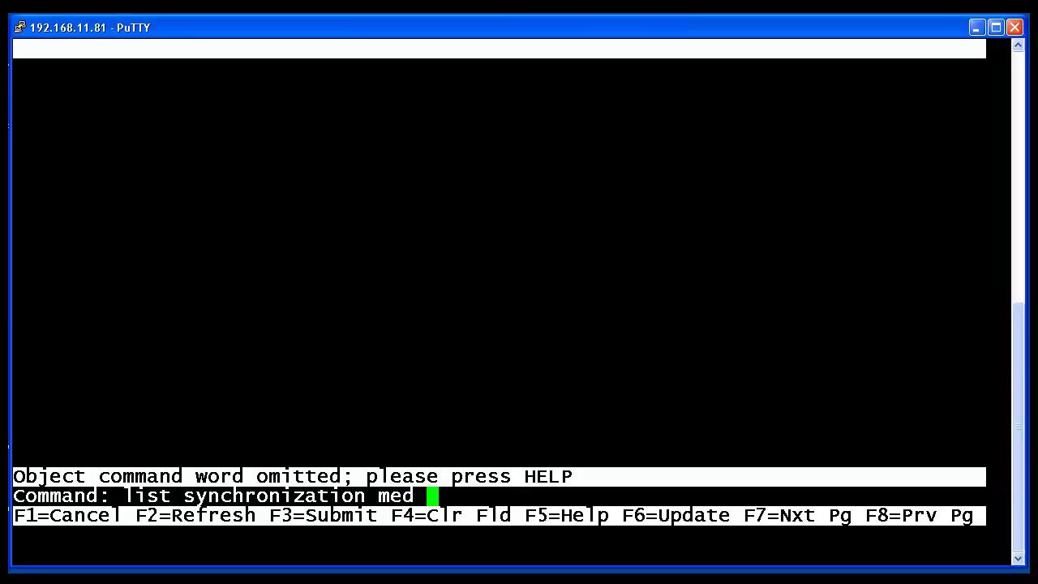
key("BackSpace")
key("Return")
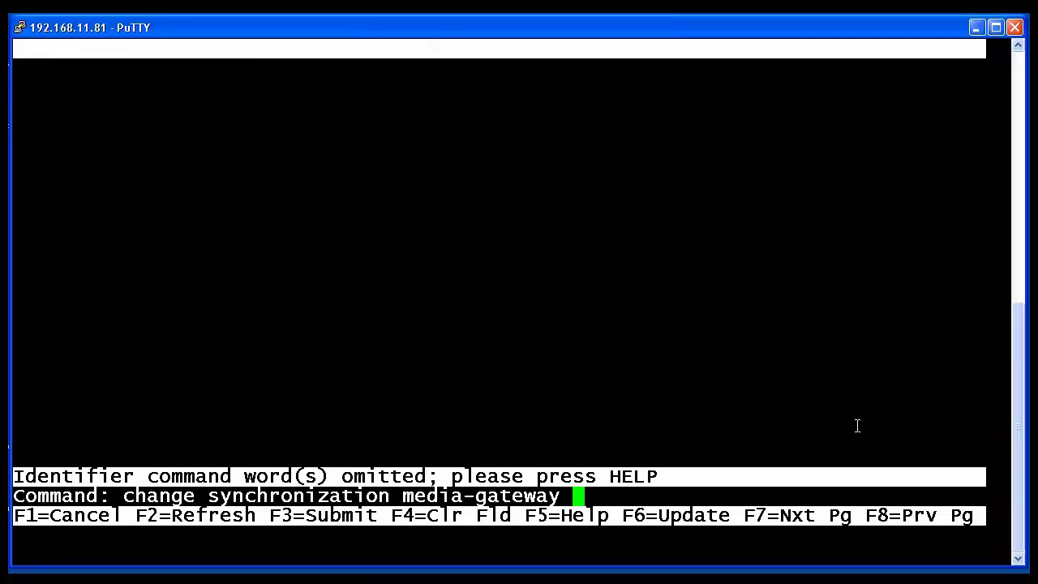
Set media gateway 1's synchronization plan to primary source 1v4 and secondary source 1v8, and submit it
type("1")
key("Return")
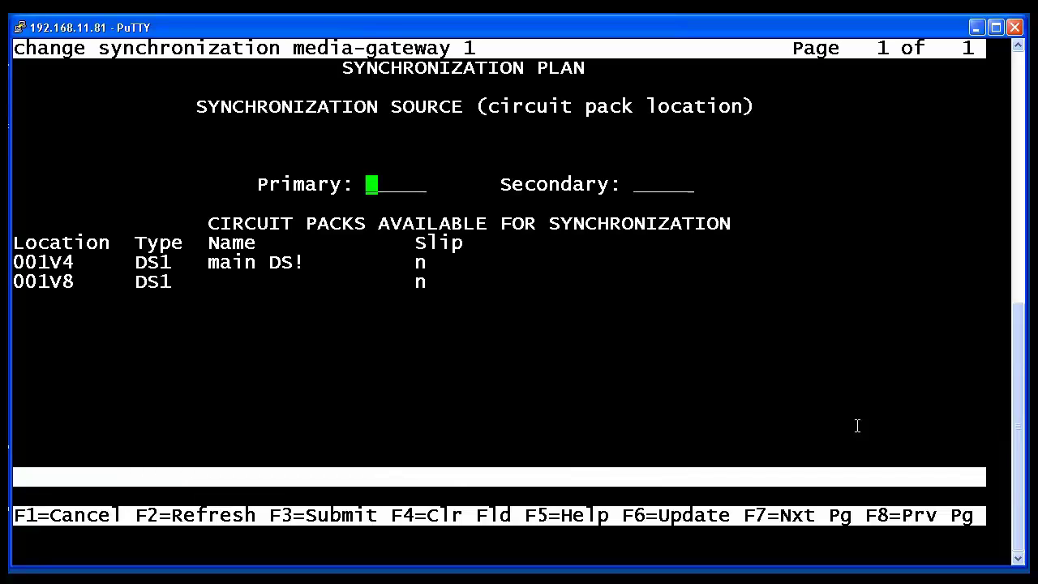
type("1v4")
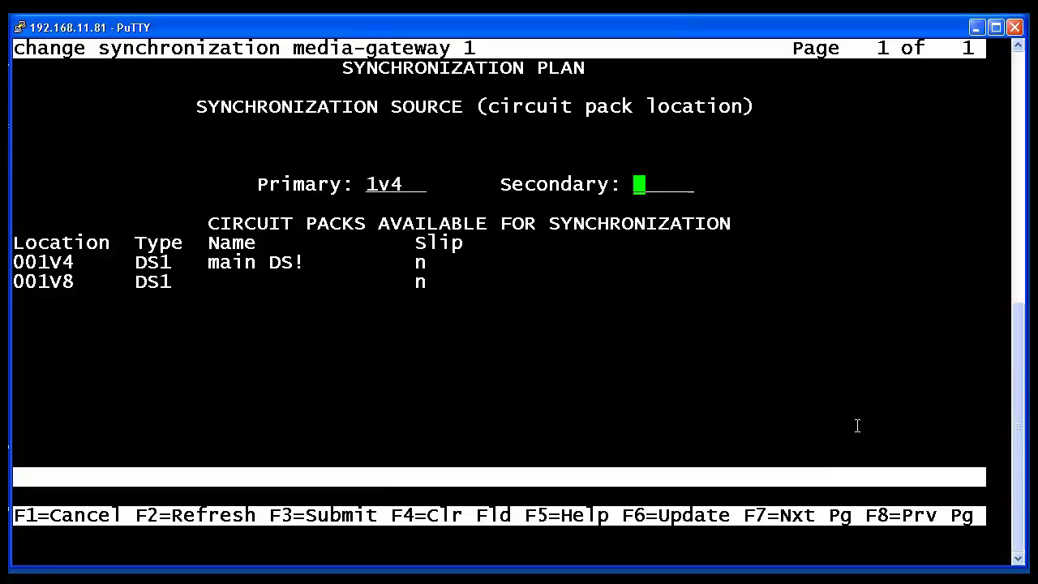
type("1v8")
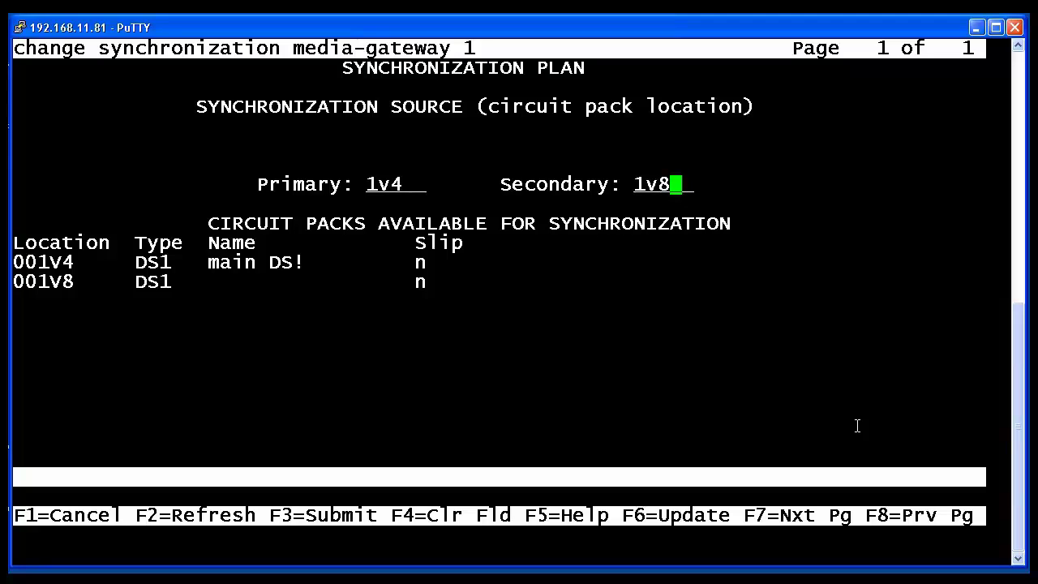
key("F3")
Open the synchronization plan for media gateway 4 and set its primary source to 4v2
type("ch sync")
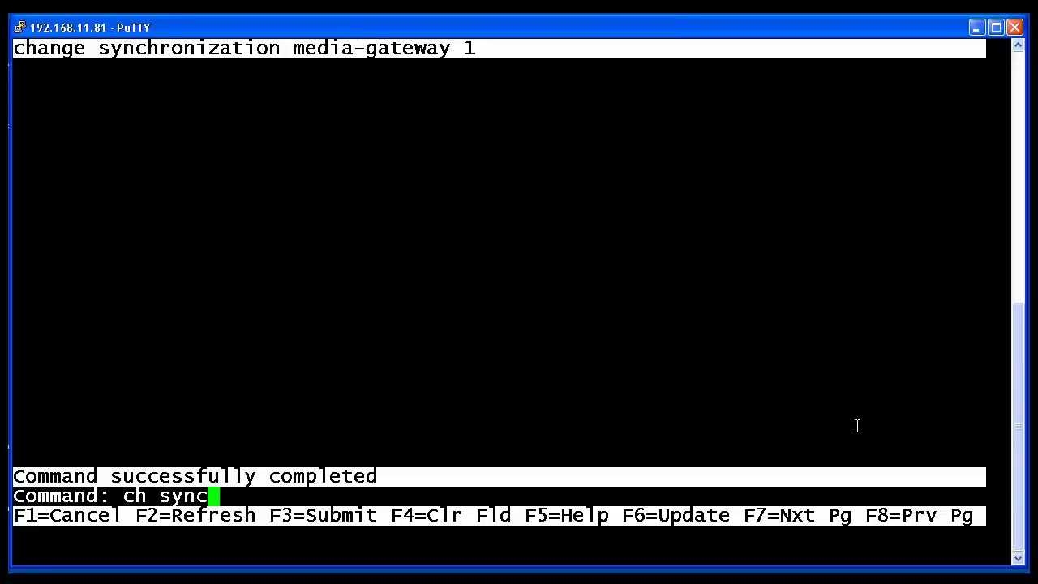
key("Return")
type("m")
key("Return")
type("4")
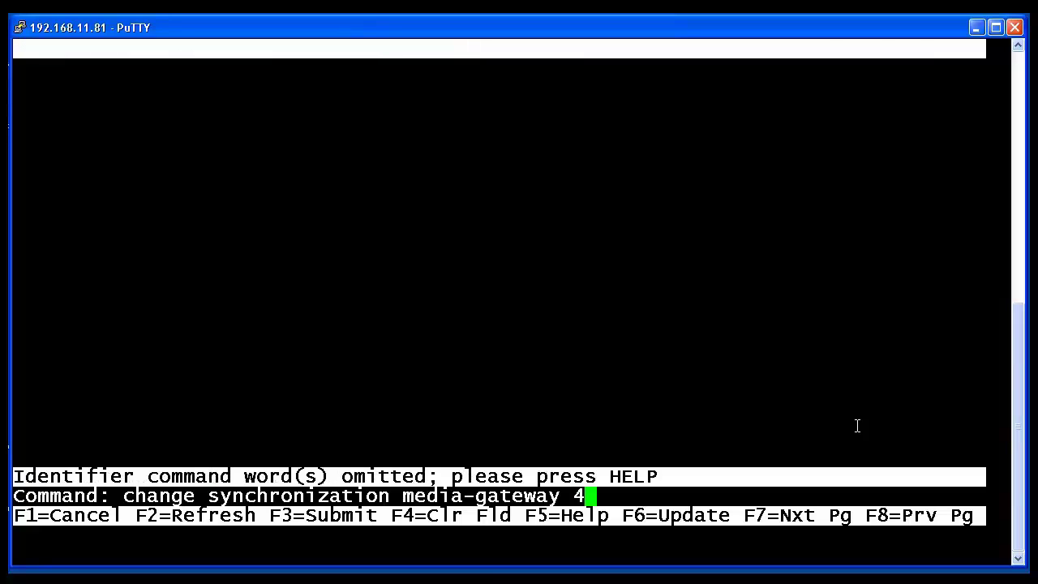
key("Return")
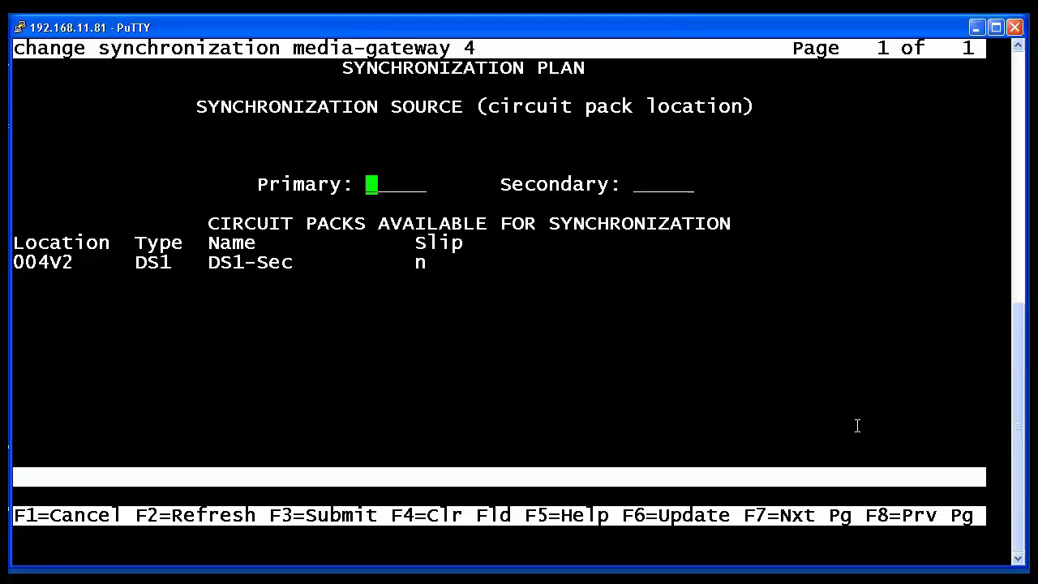
type("4v2")
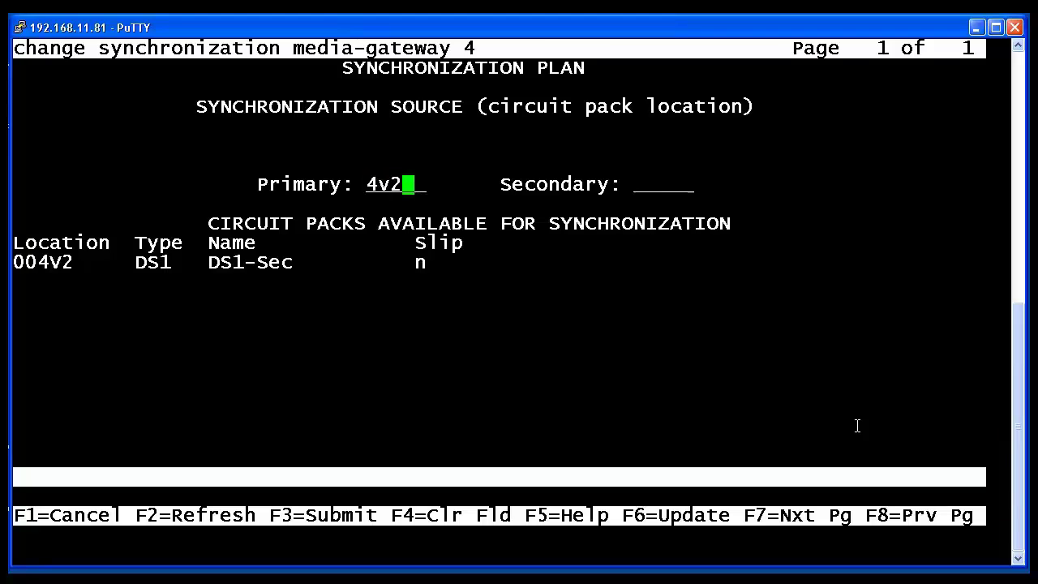
key("Tab")
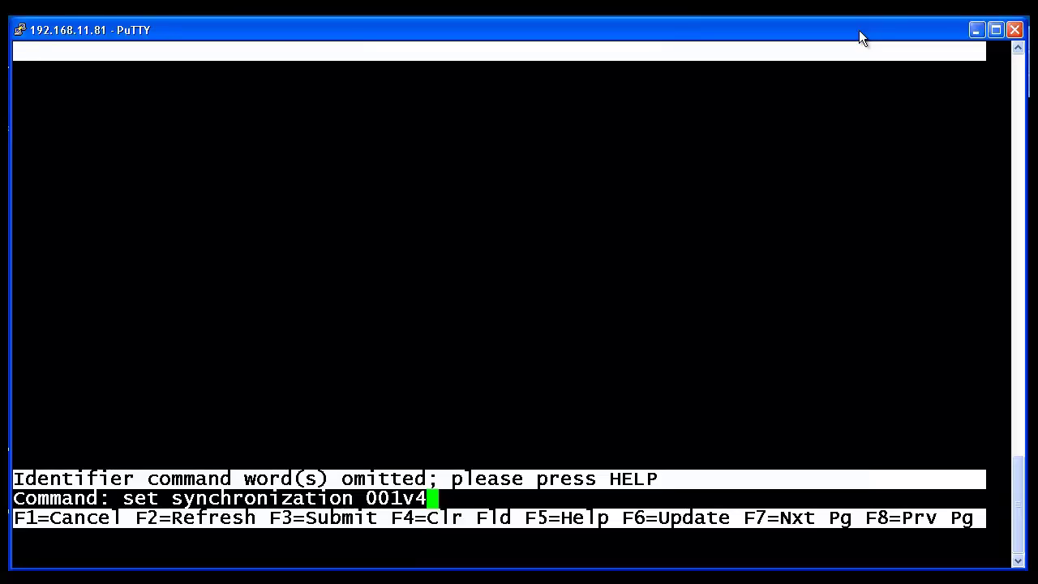
Run set synchronization for circuit packs 001v4 and 004v2 to make them the active sources
key("Return")
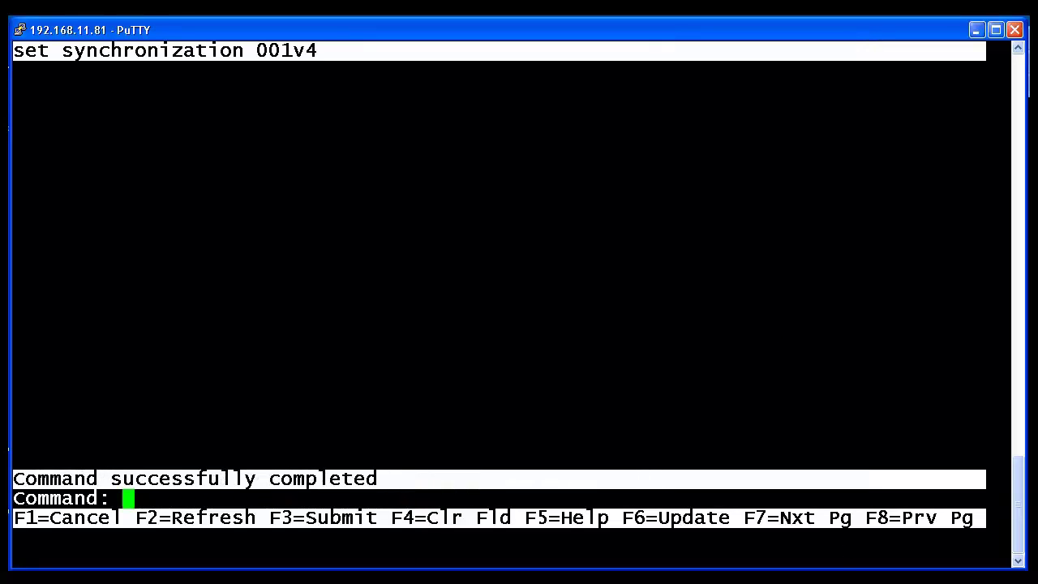
right_click(815, 482)
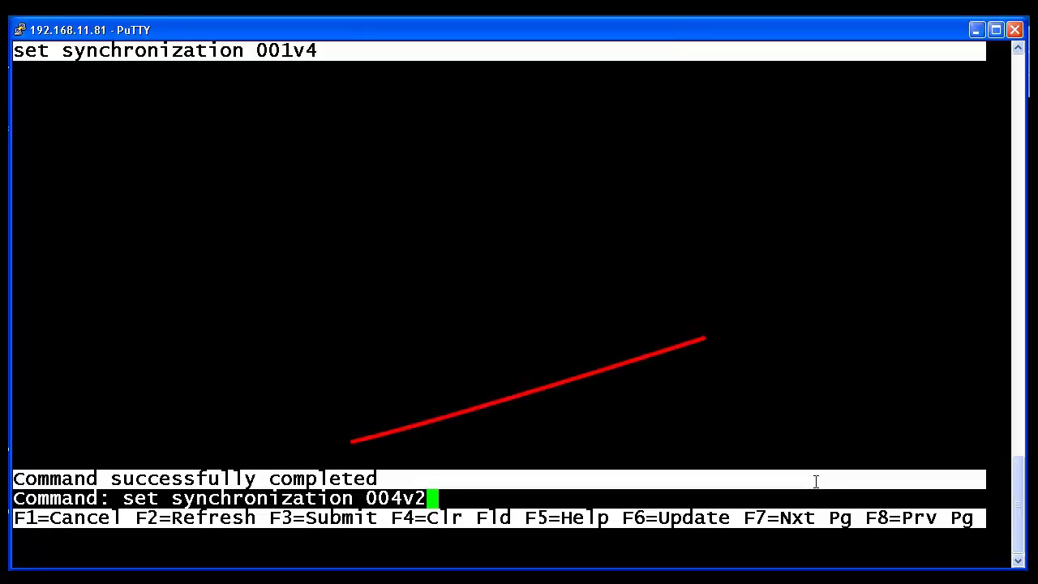
key("Return")
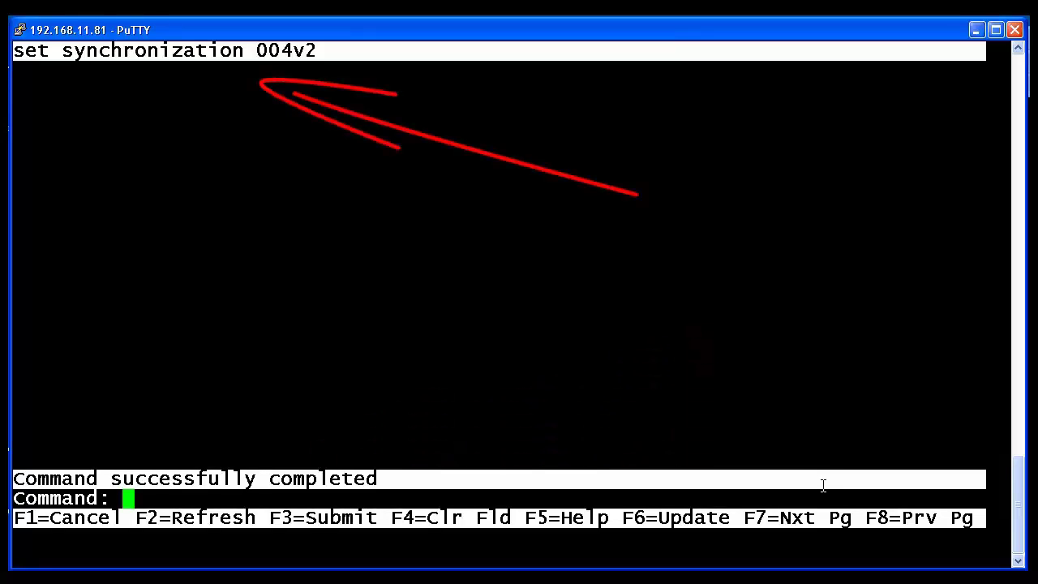
Enable synchronization for media gateway 1
type("e")
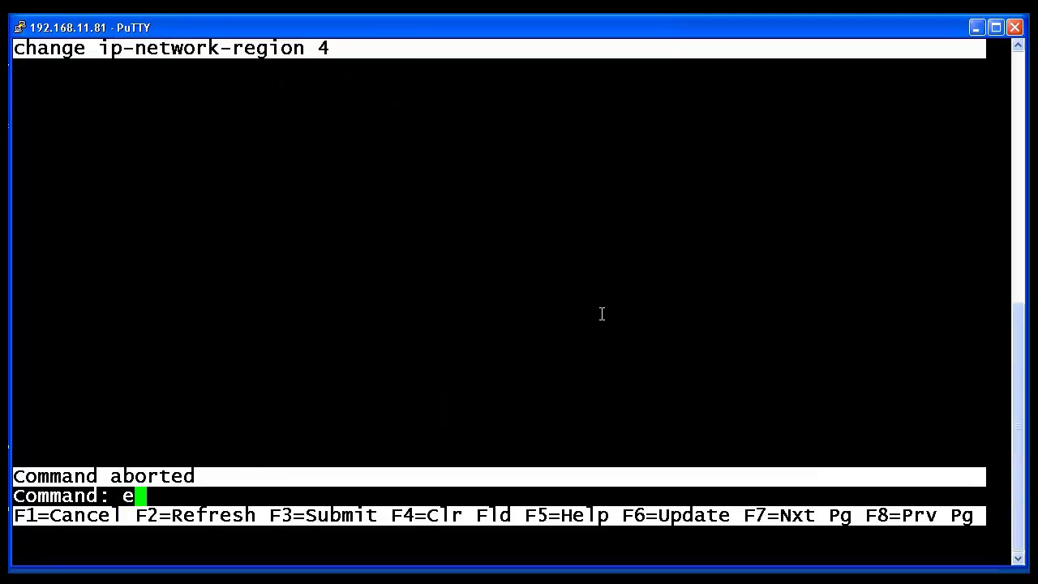
type("nable")
key("Return")
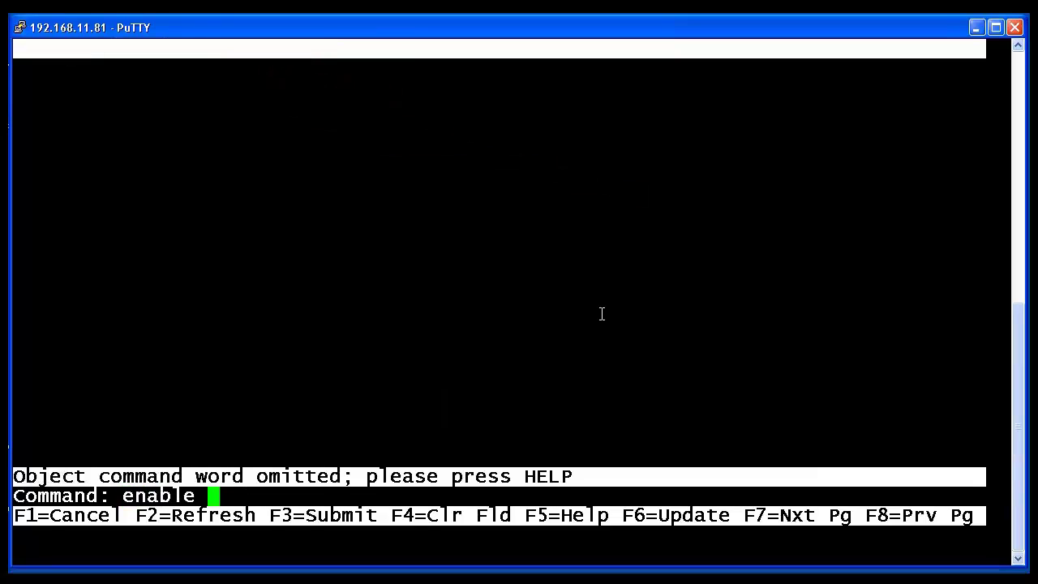
type("sync")
key("Return")
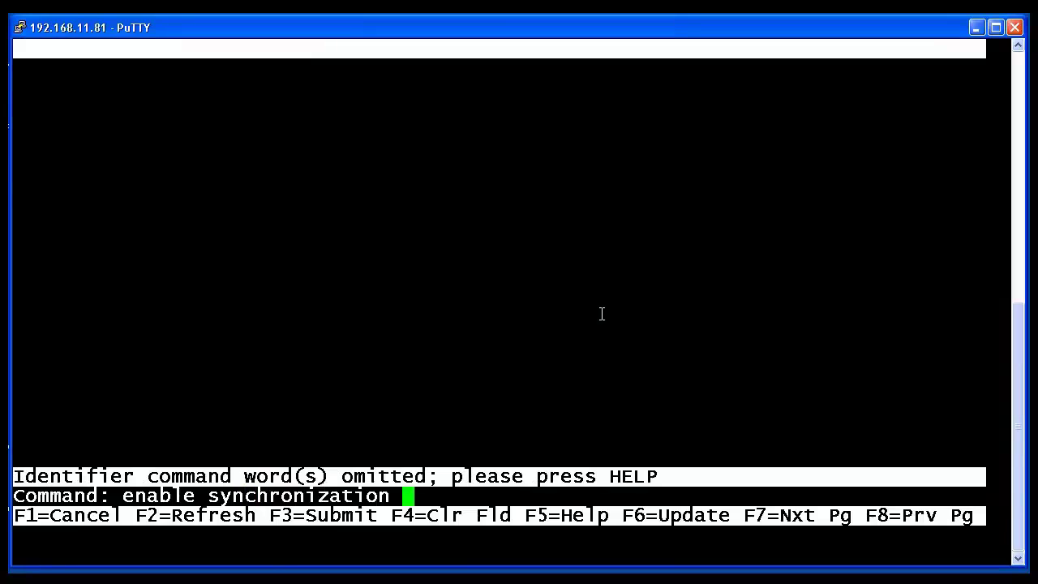
type("med")
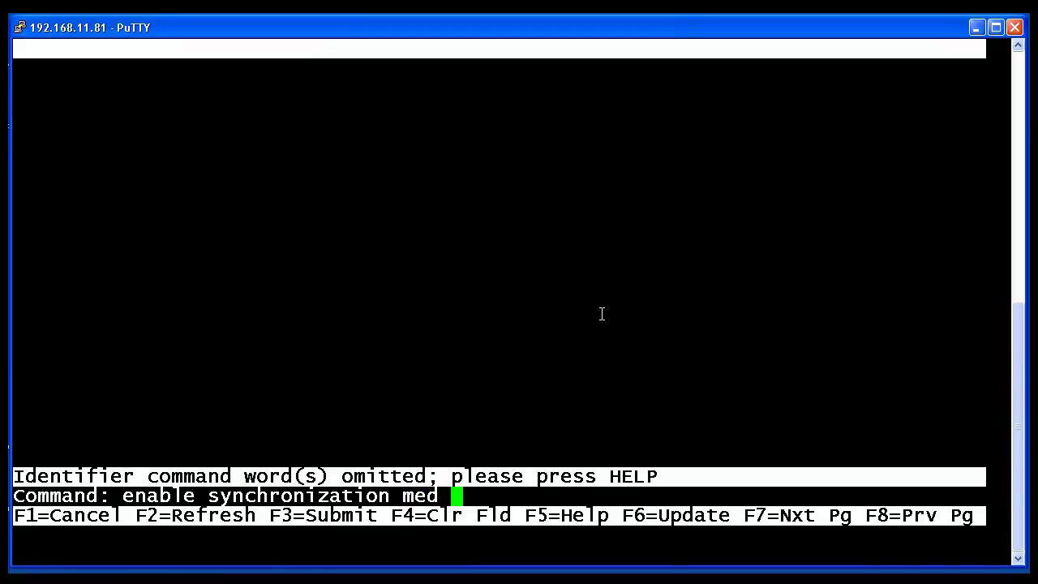
type(" 1")
key("Return")
Enable synchronization for media gateway 4
type("enable med")
key("Return")
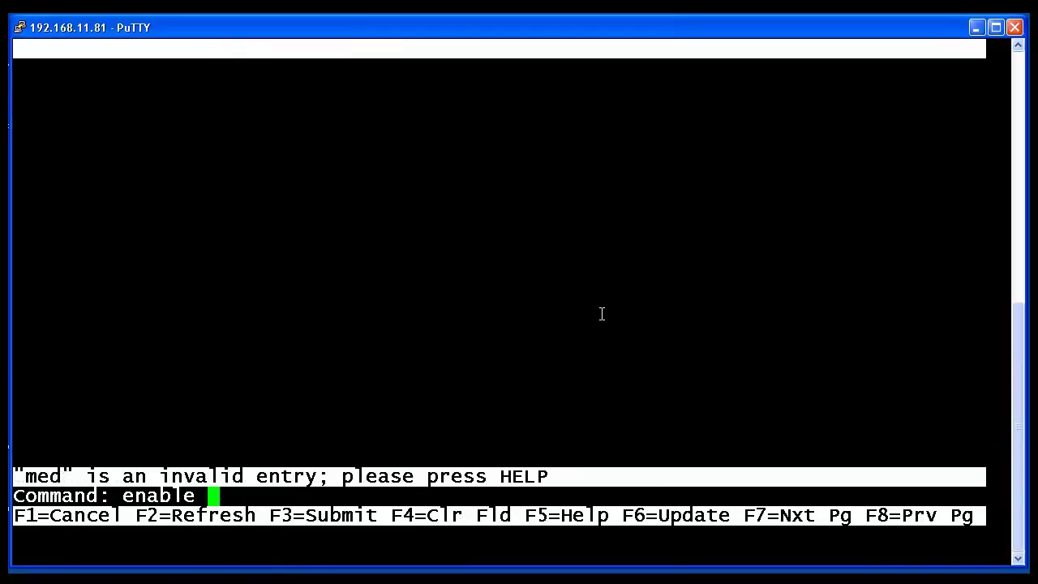
type("sync")
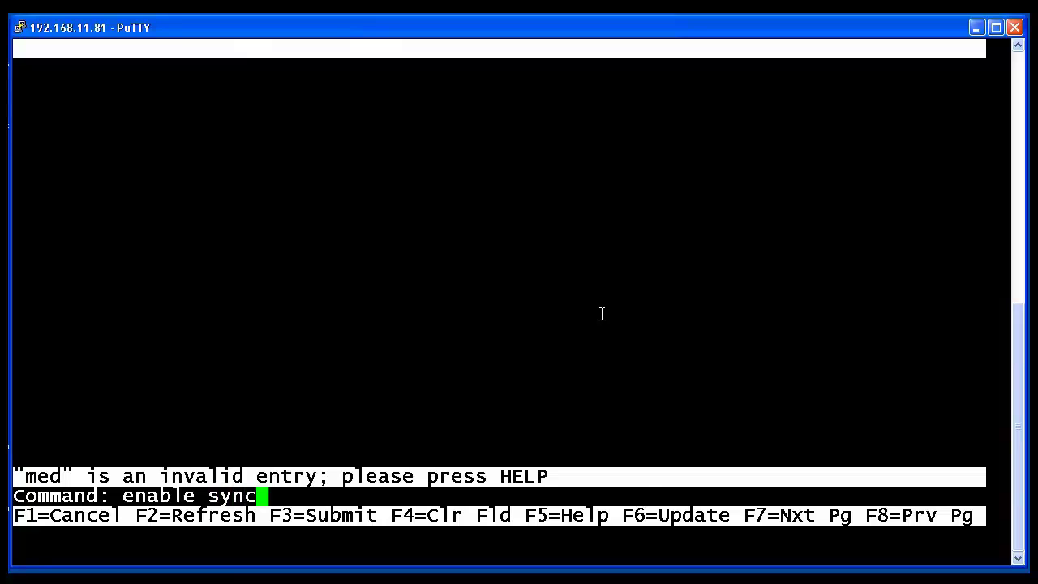
key("Return")
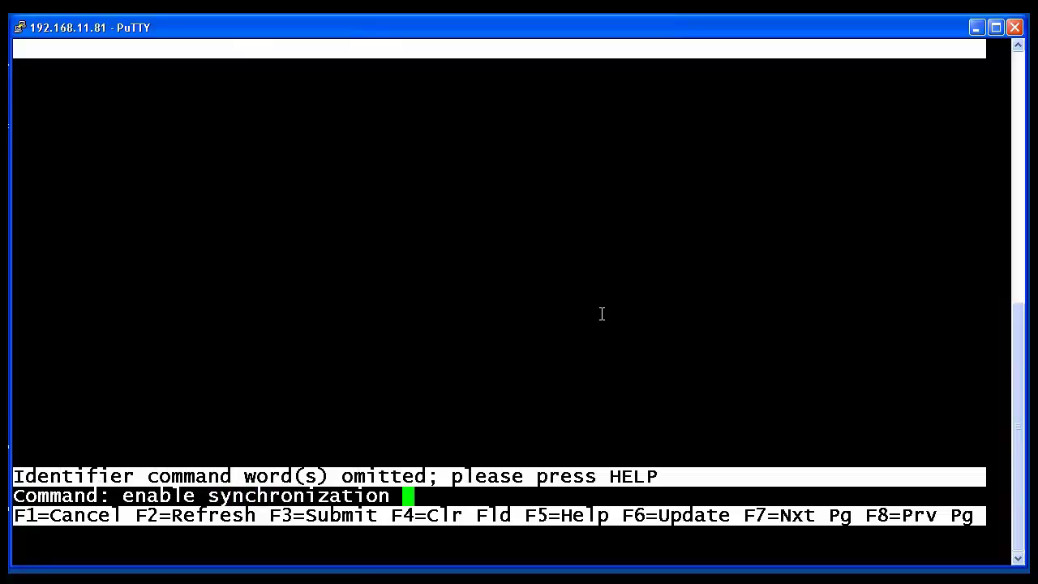
type("med")
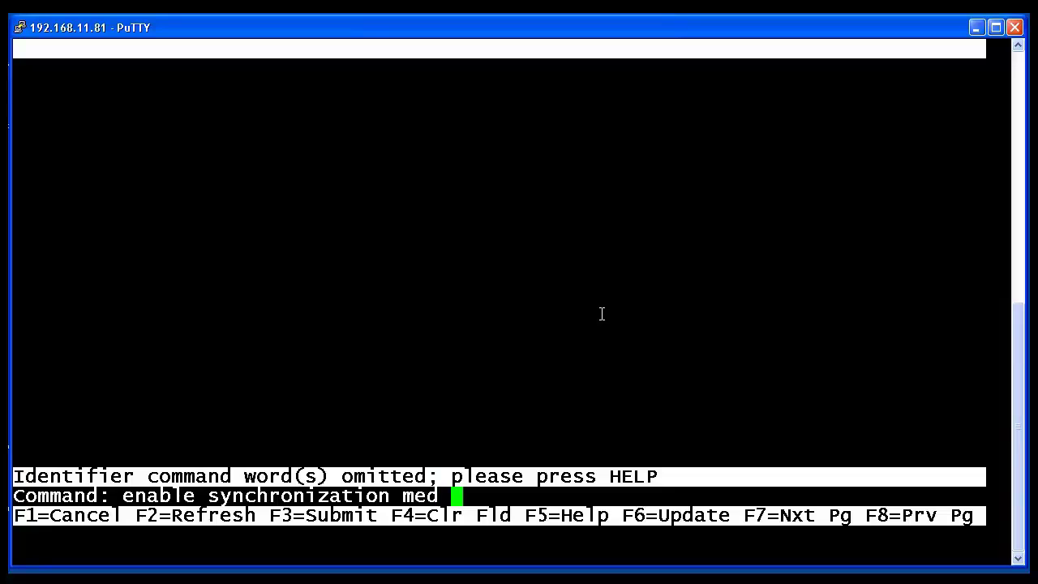
type(" 4")
key("Return")
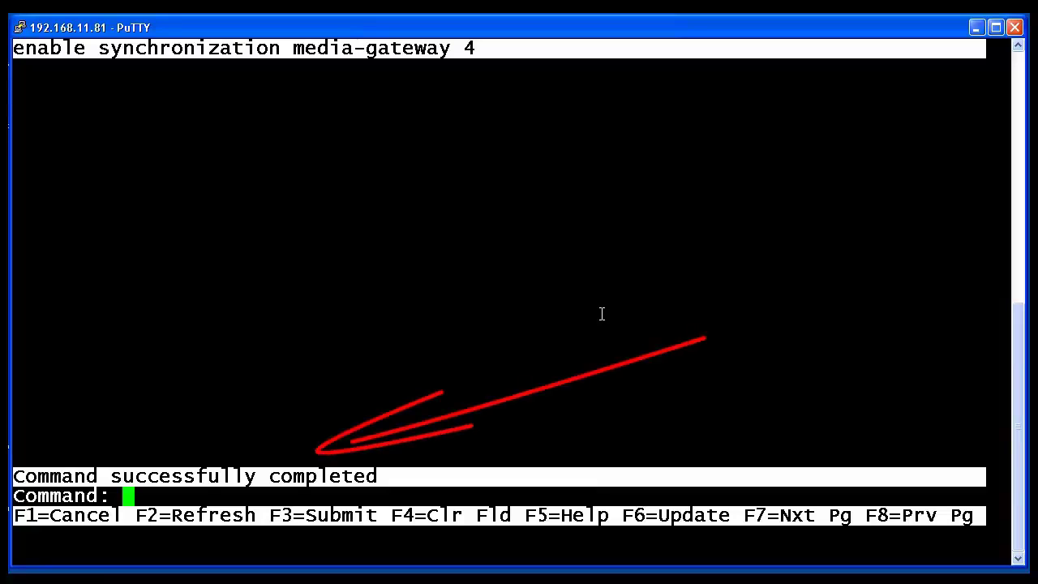
Set Synchronization over IP to y on page 19 of the system-parameters features form and submit it
type("ch sys")
key("Return")
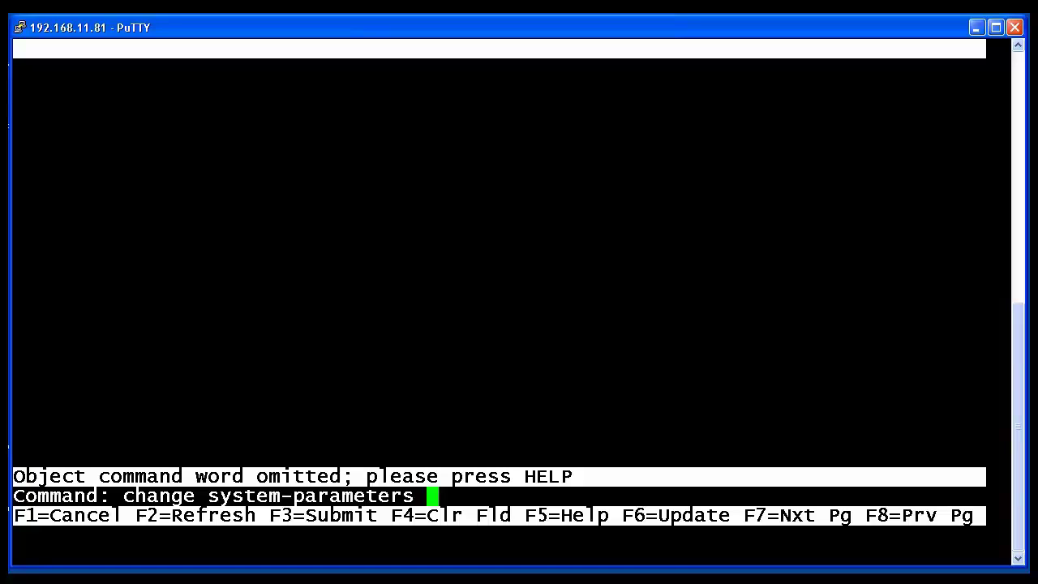
type("features")
key("Return")
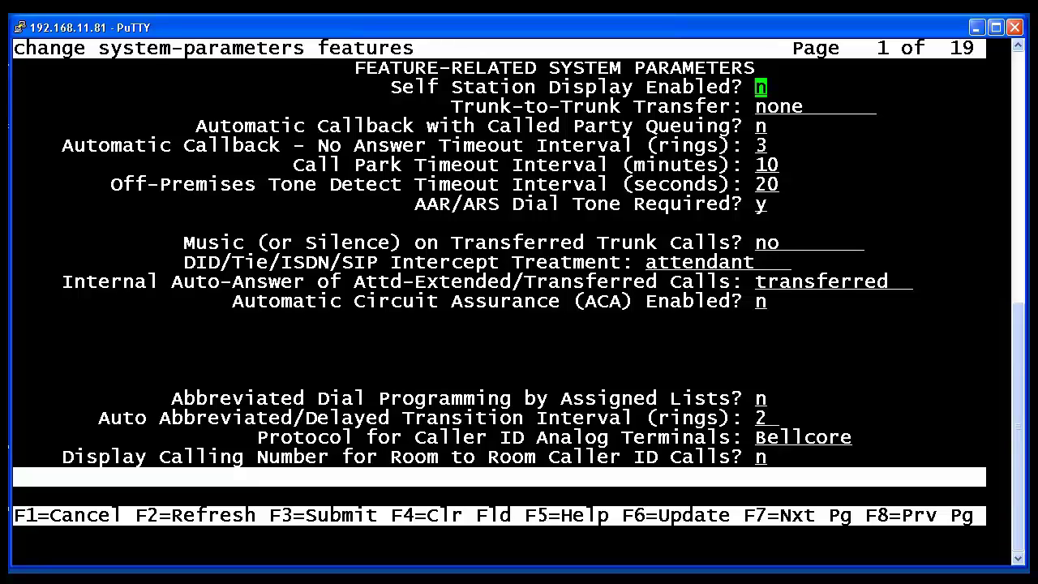
key("F8")
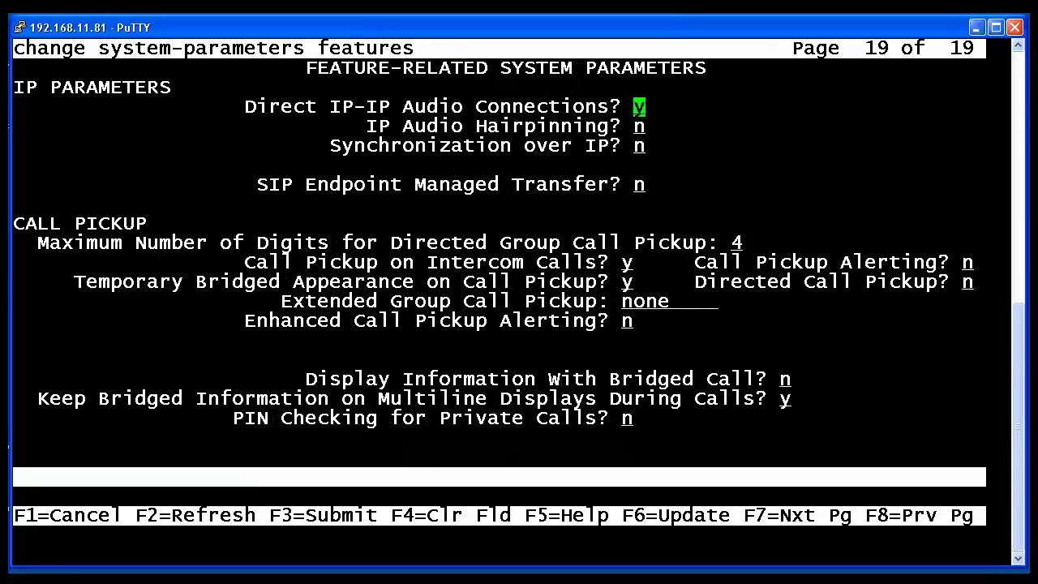
key("Tab")
key("Tab")
type("y")
key("F3")
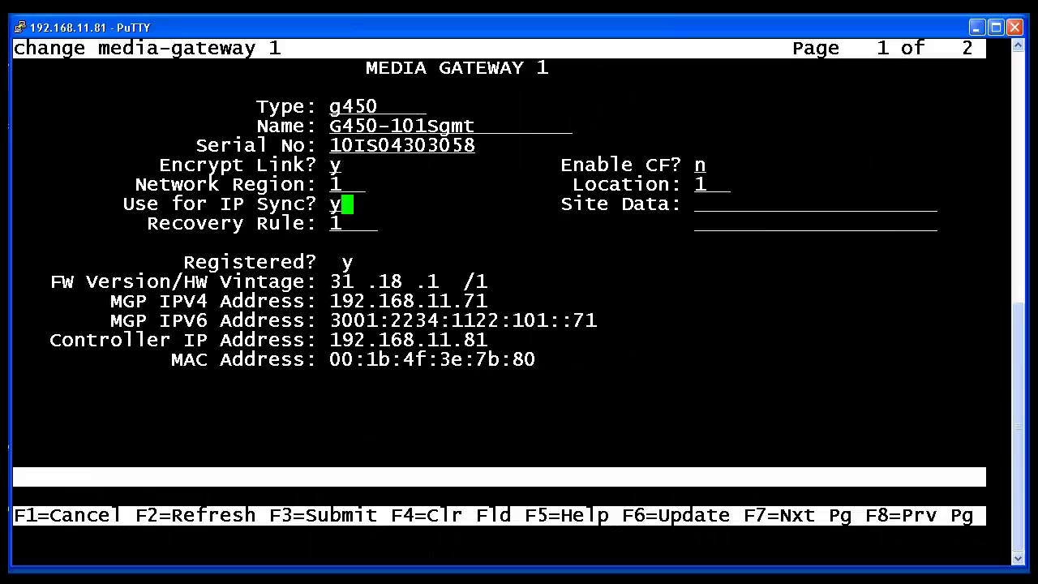
Submit the media gateway 1 form with Use for IP Sync set to y
key("F3")
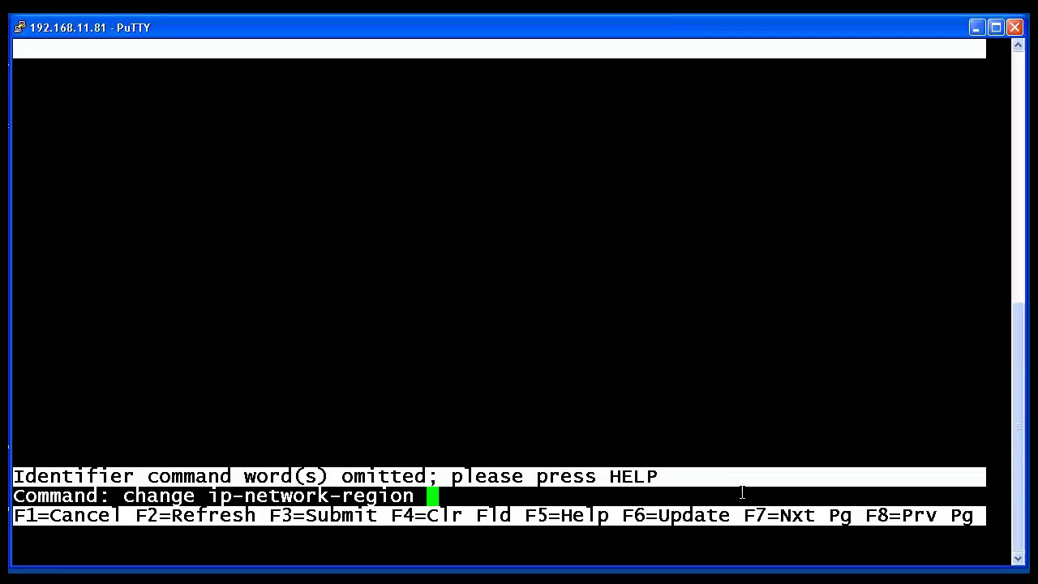
Review the Sync column on page 4 of the ip-network-region 1 form and leave the form without changes
type("1")
key("Return")
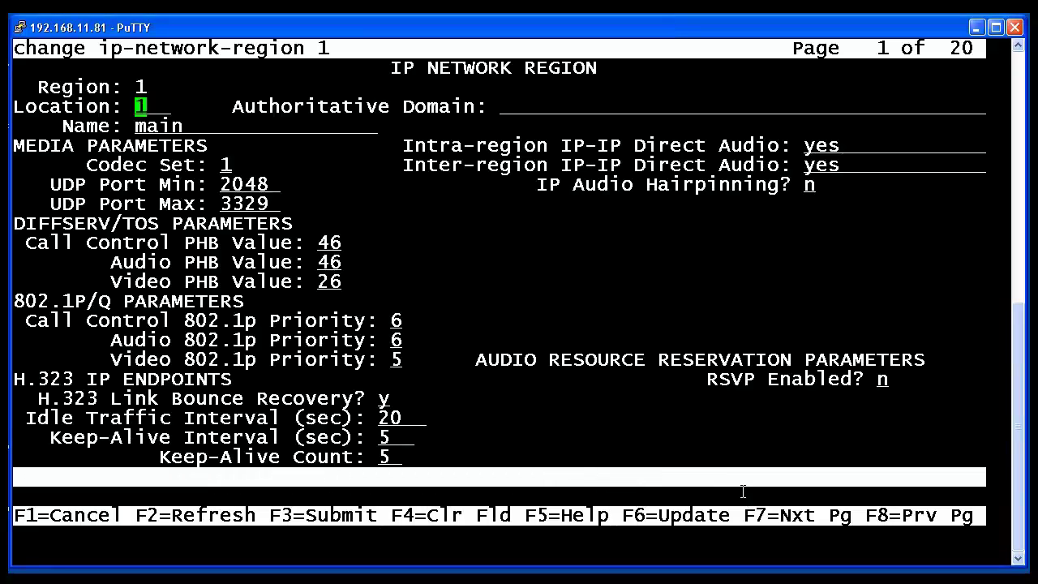
key("F7")
key("F7")
key("F7")
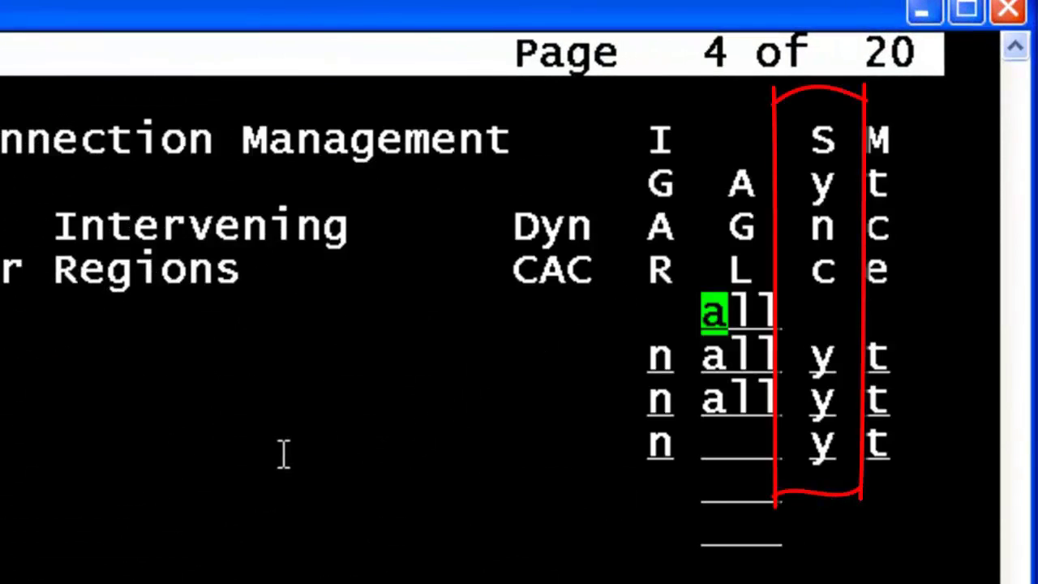
key("F1")
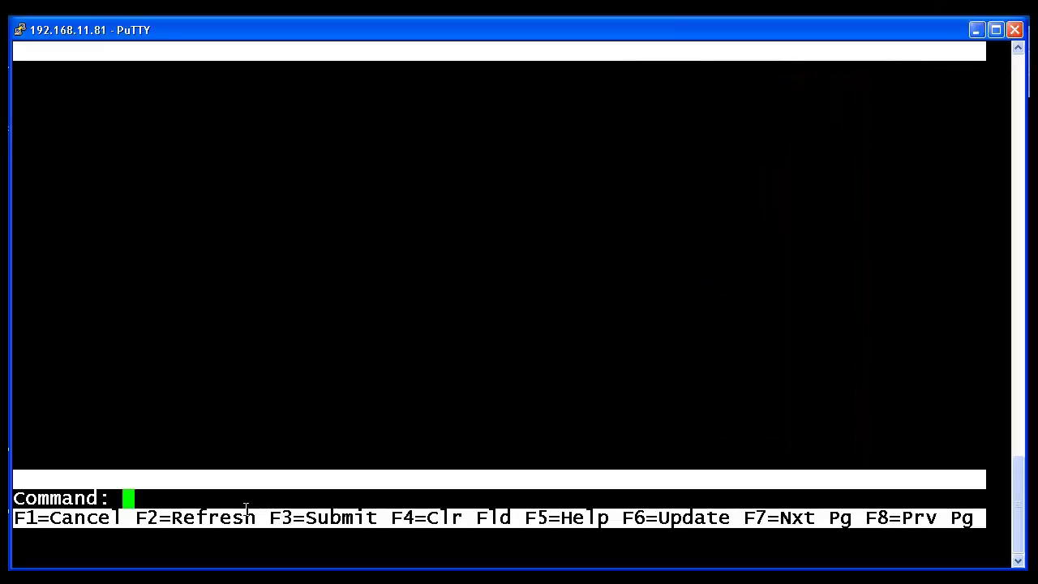
Display the system-wide status with status ip-synchronization system-information
right_click(246, 509)
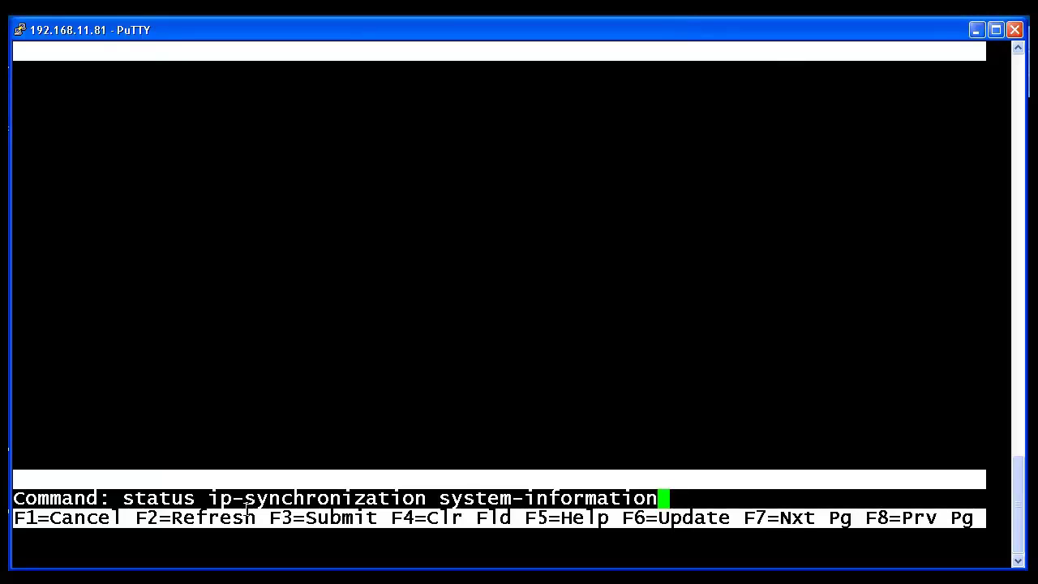
key("Return")
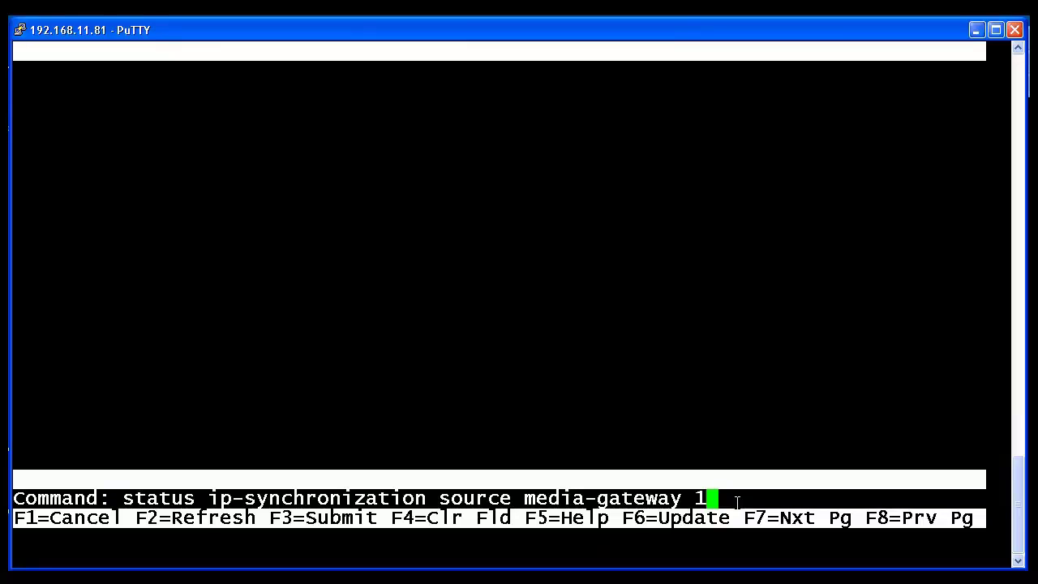
Check the IP synchronization source status of media gateways 1 and 4
key("Return")
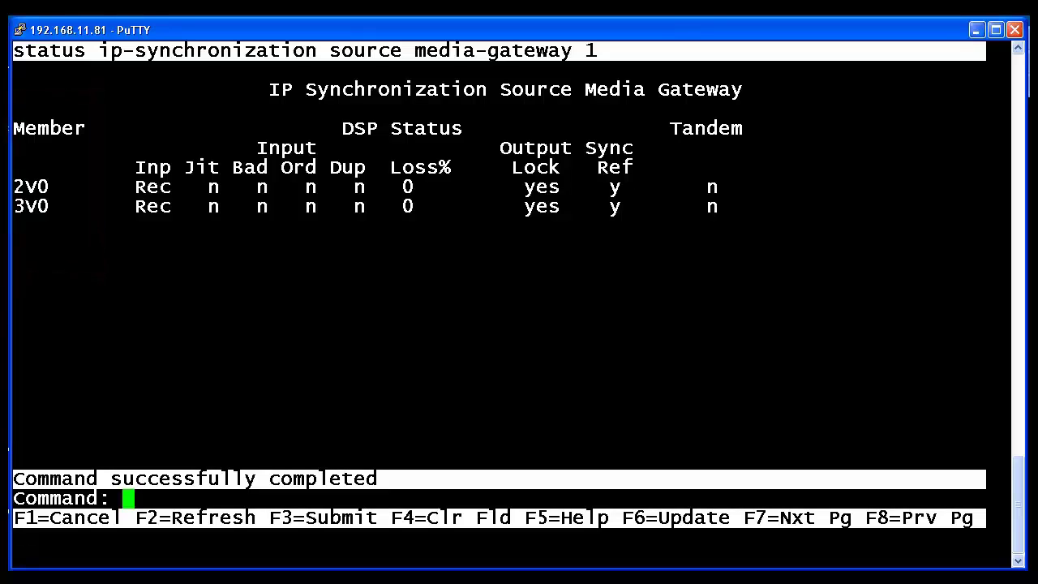
right_click(408, 498)
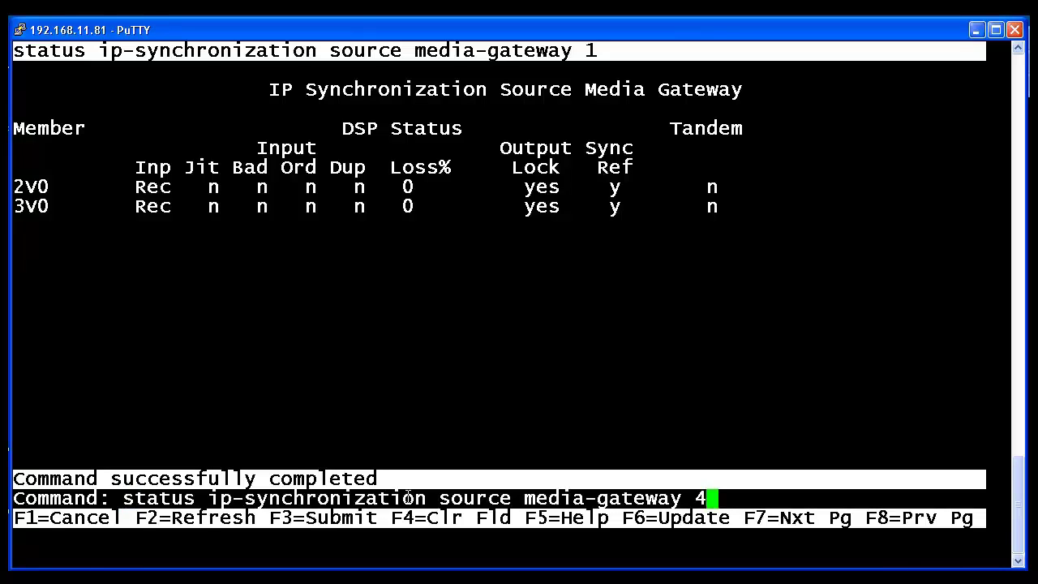
key("Return")
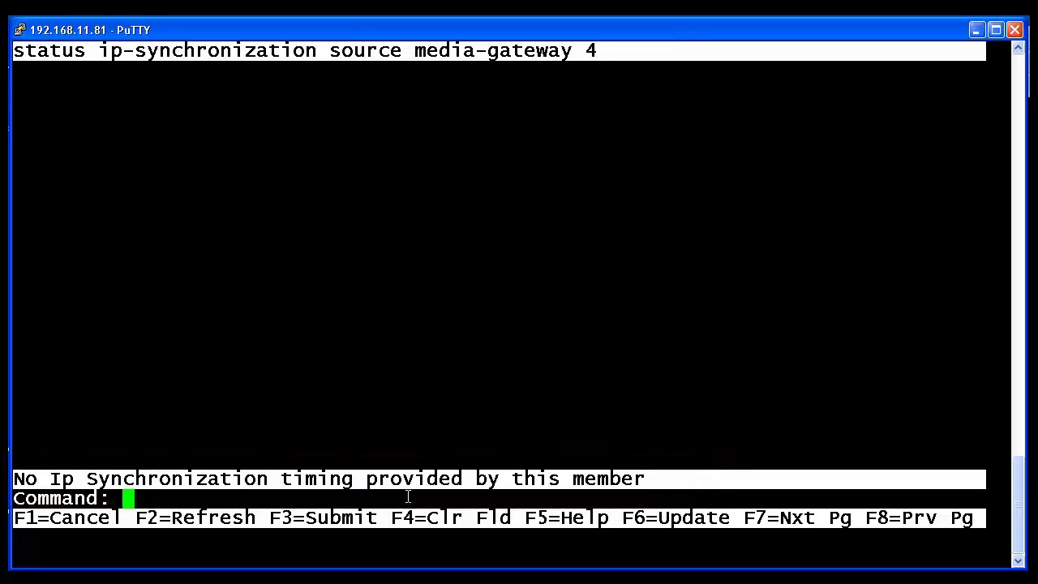
Check the IP synchronization member status of media gateways 1 and 2 with status ip-synchronization member media-gateway
right_click(520, 522)
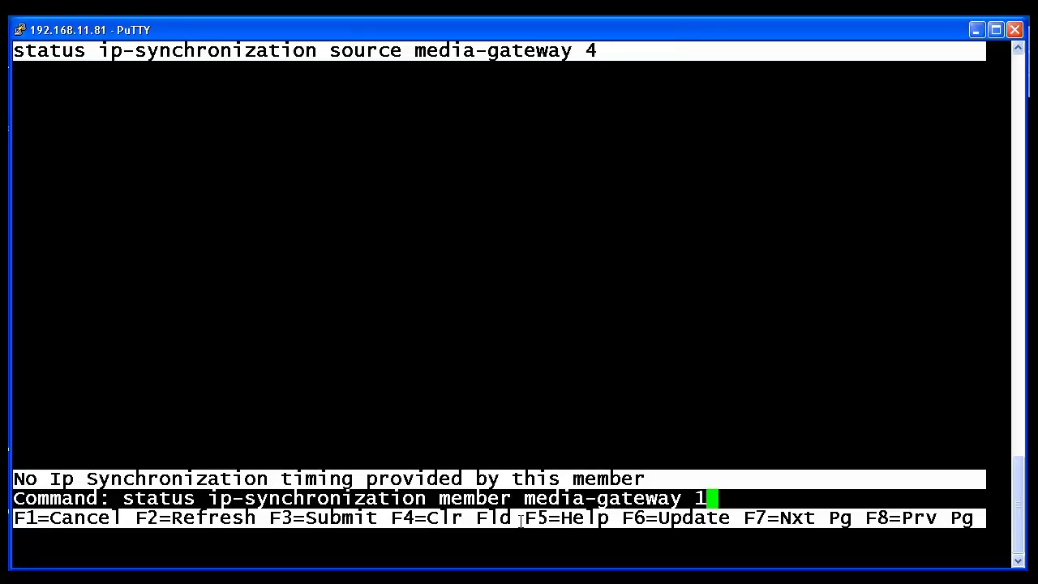
key("Return")
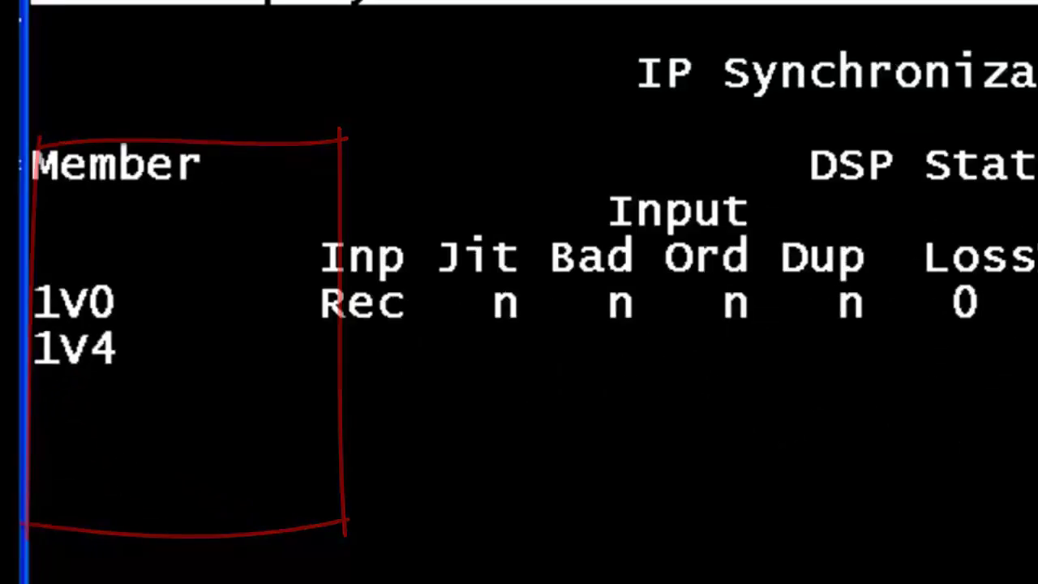
type("status ip-synchronization member media-gateway 2")
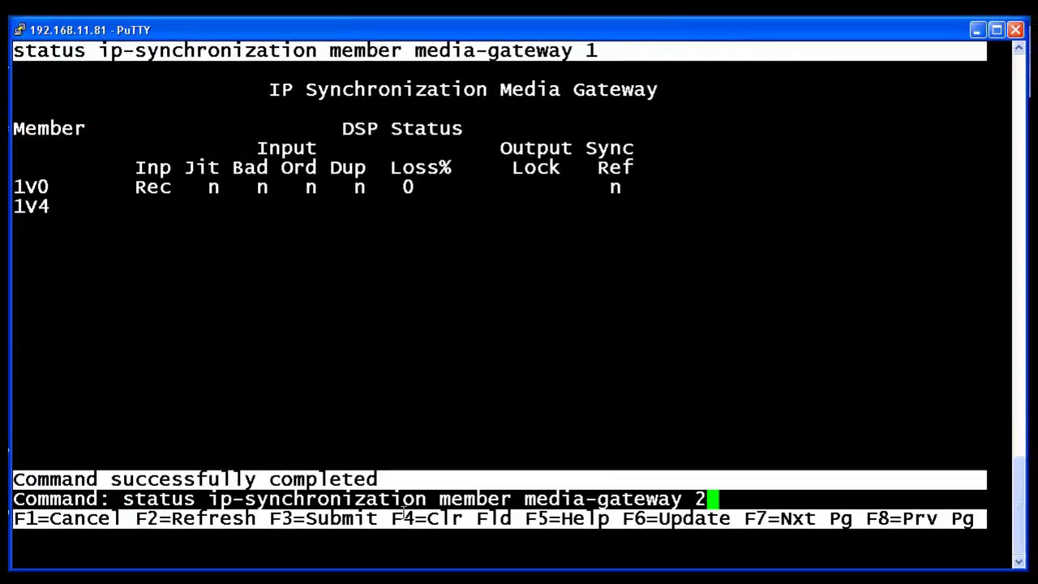
key("Return")
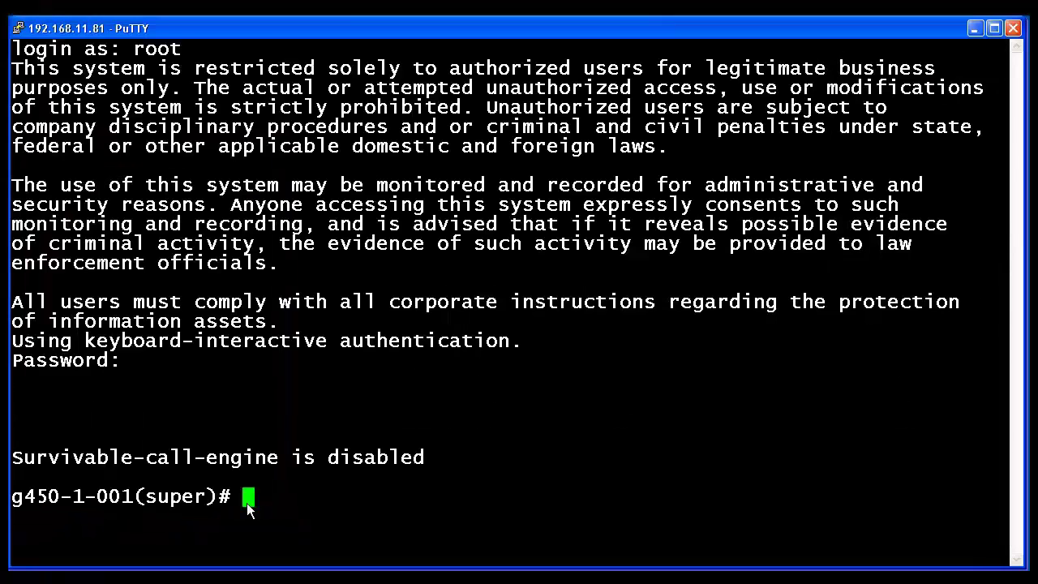
Display the synchronization sources with show sync timing on the g450-1-001 gateway and on the g430-1-002 gateway
type("show sync timing")
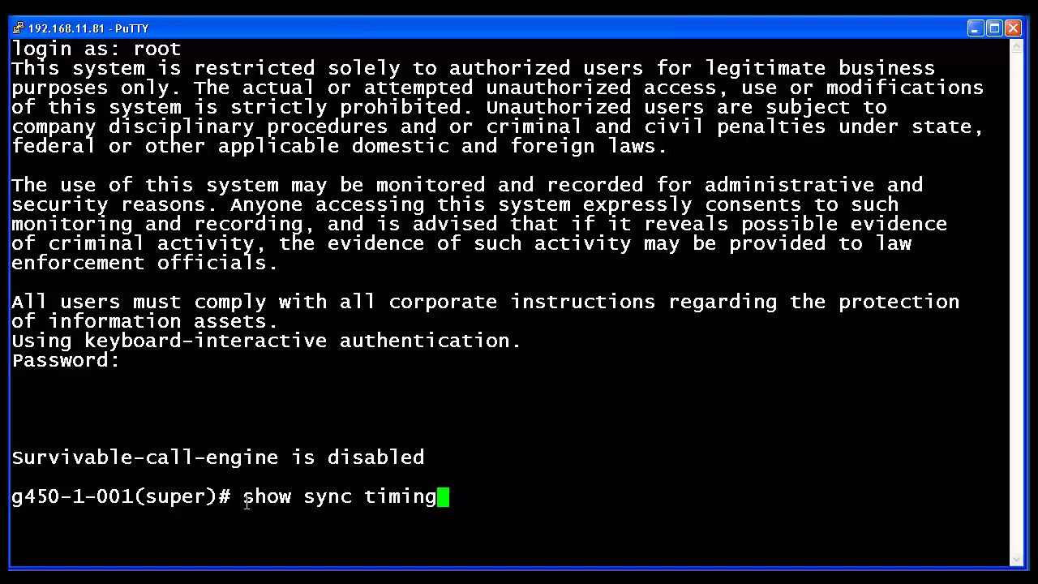
key("Return")
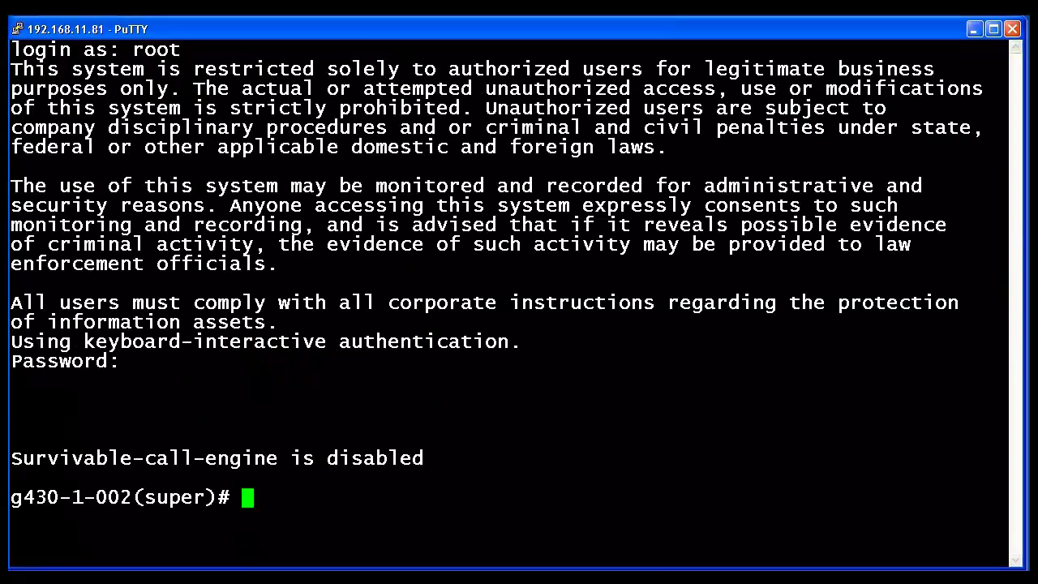
right_click(657, 556)
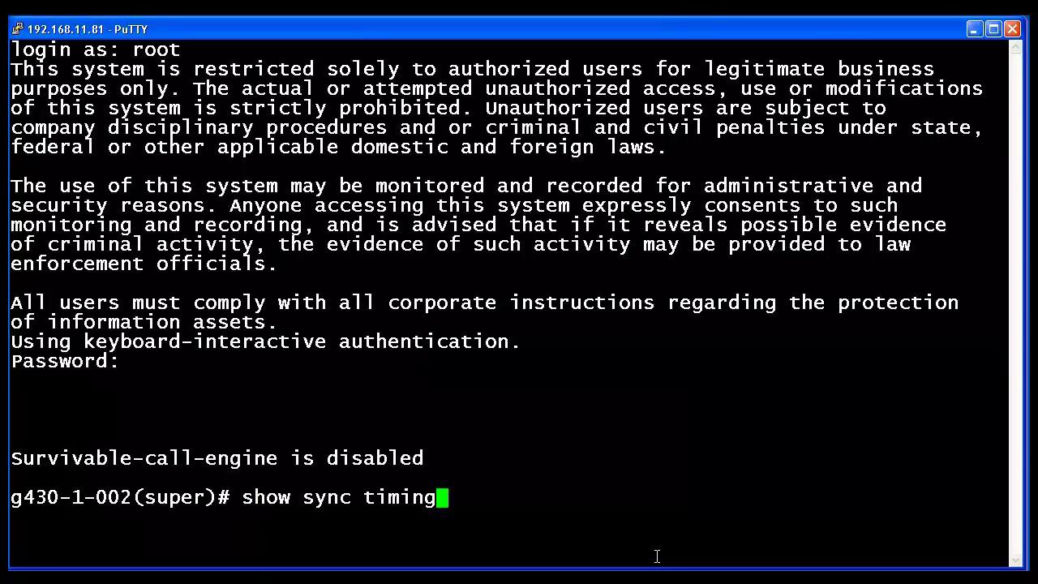
key("Return")
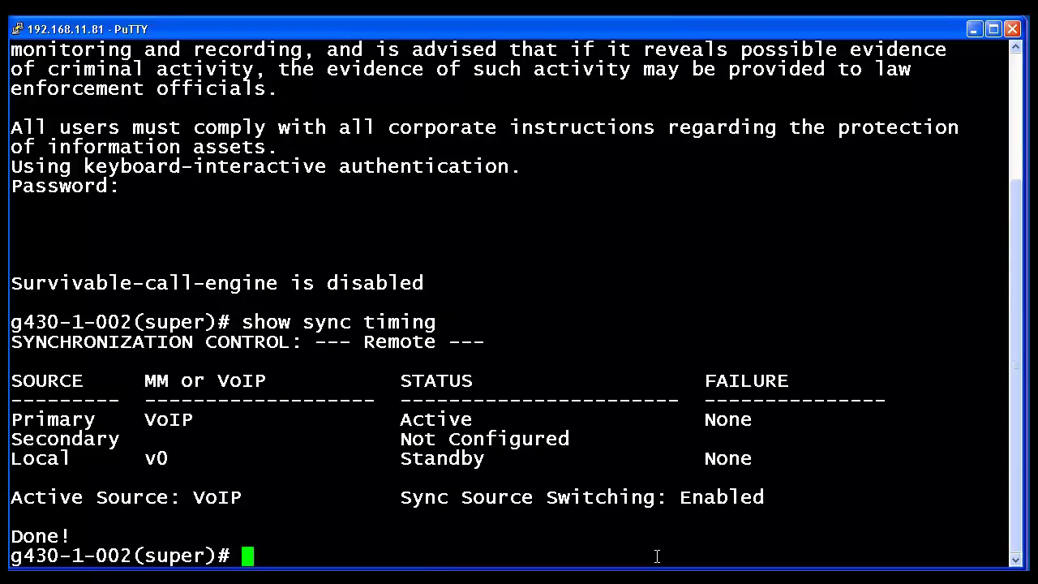